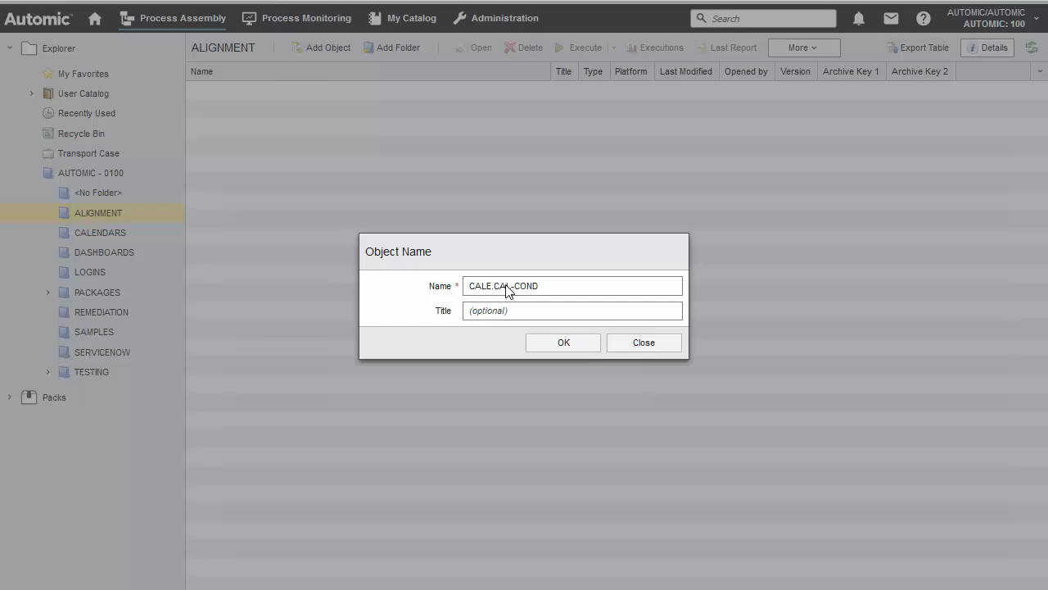
Create the calendar CALE.CAL-COND and save it with a weekly event WEEKENDS covering Saturday and Sunday
click(565, 343)
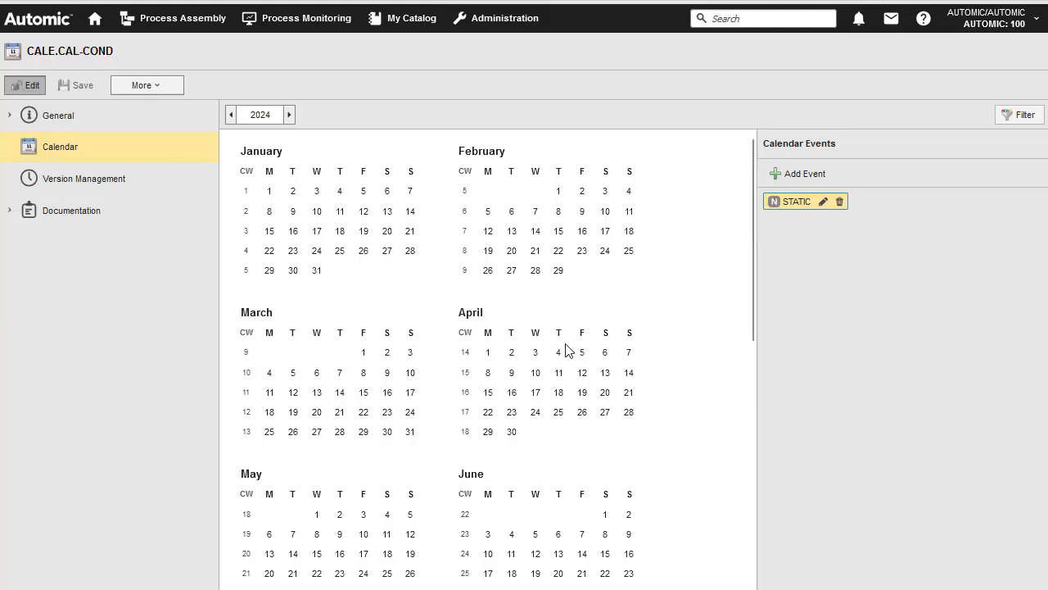
click(802, 172)
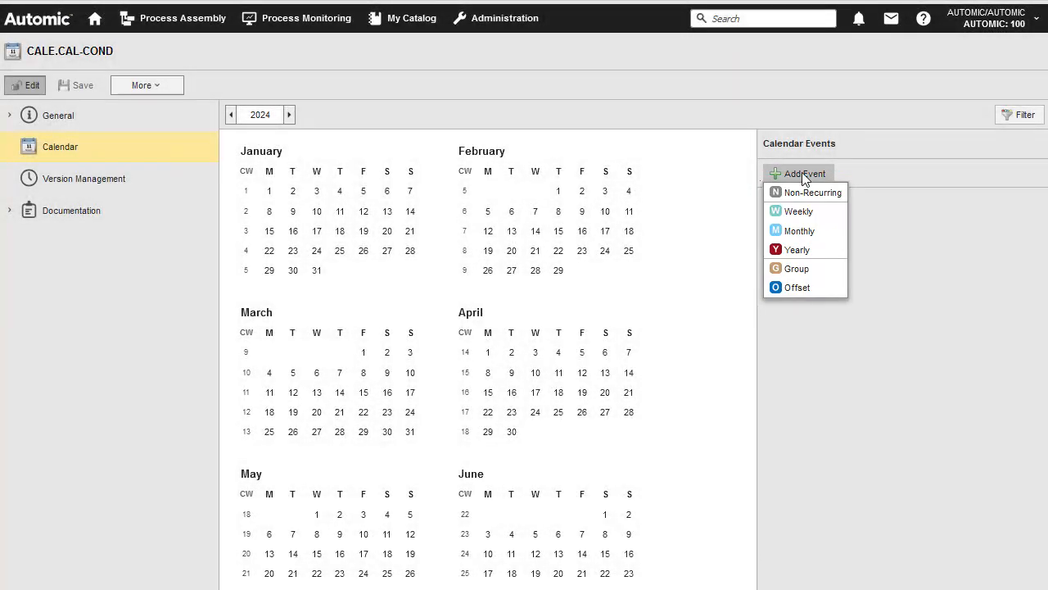
click(799, 212)
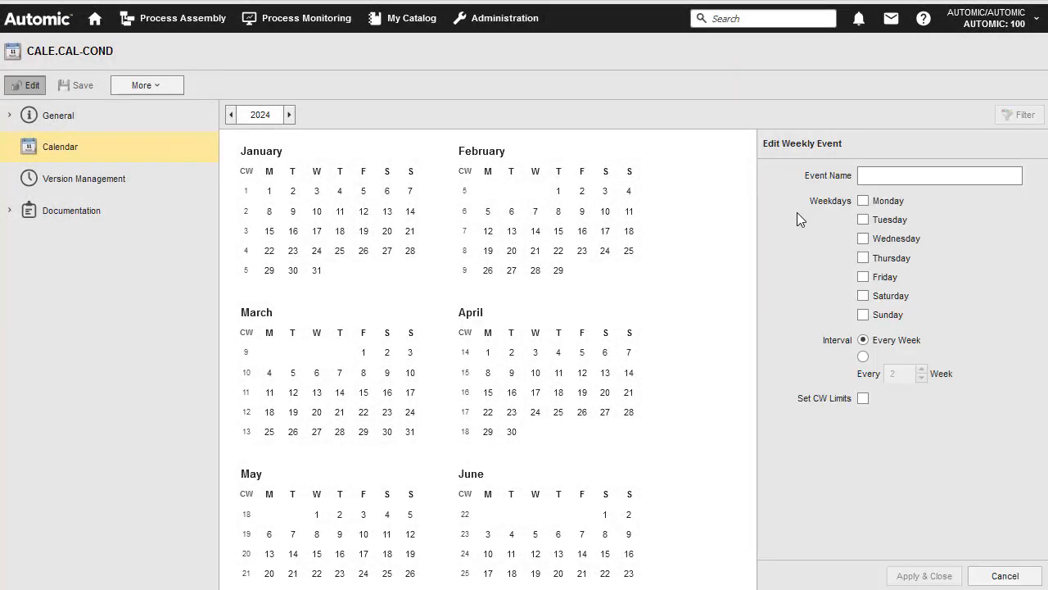
click(871, 177)
text(WEEKENDS)
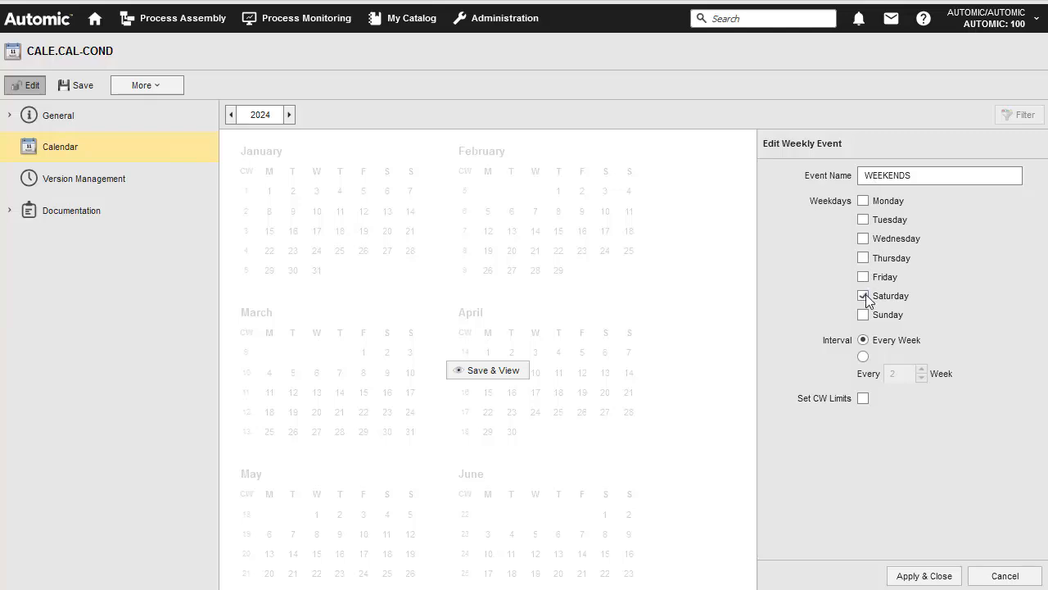
click(863, 314)
click(917, 576)
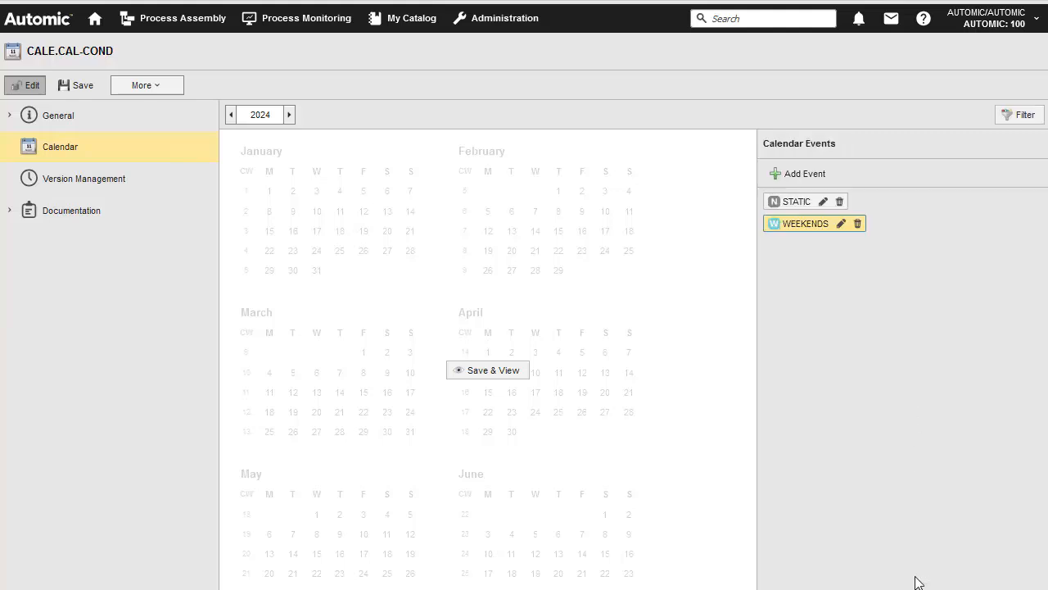
click(485, 372)
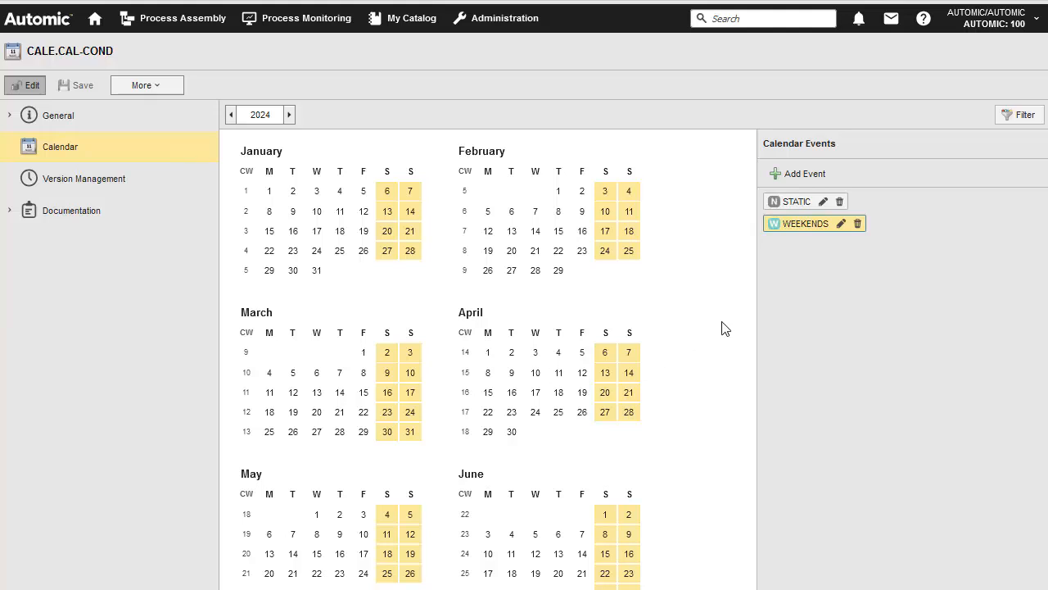
Add a group event GB_HOLIDAYS containing the TOTAL event of UC_HOLIDAYS.GB to the calendar and save it
click(801, 174)
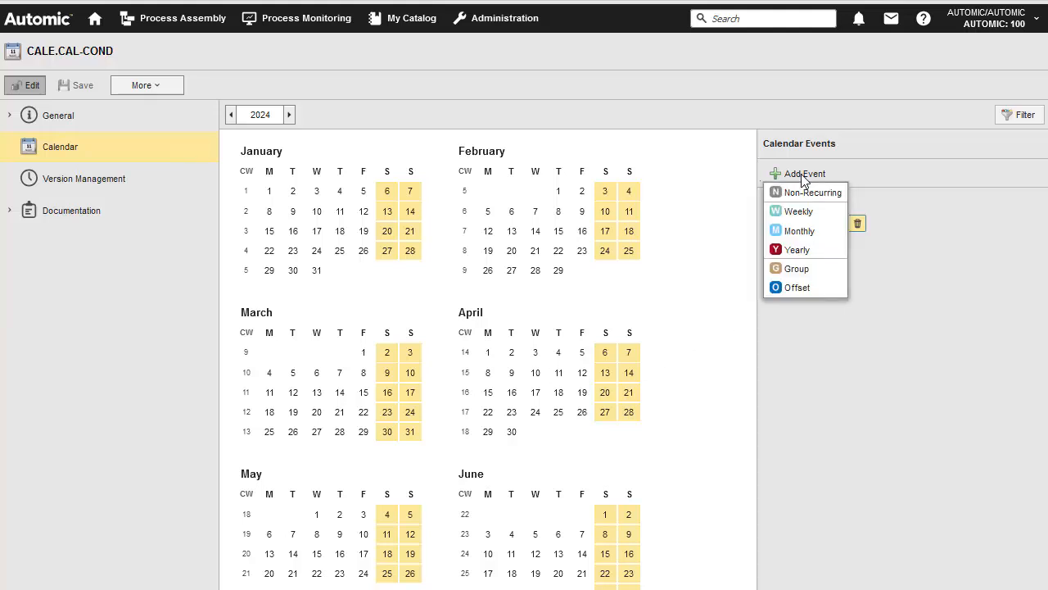
click(791, 270)
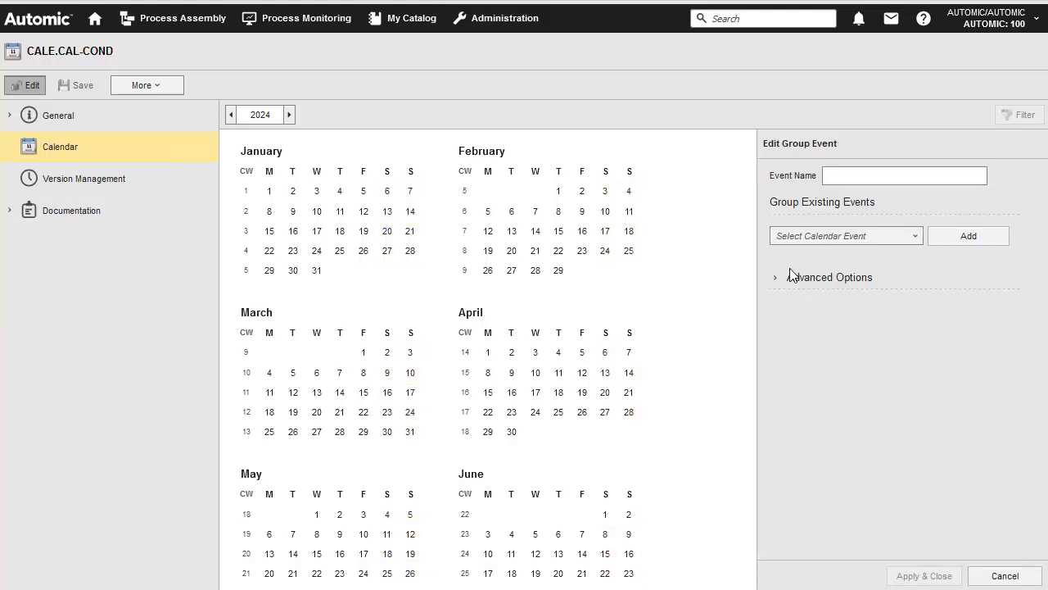
click(877, 235)
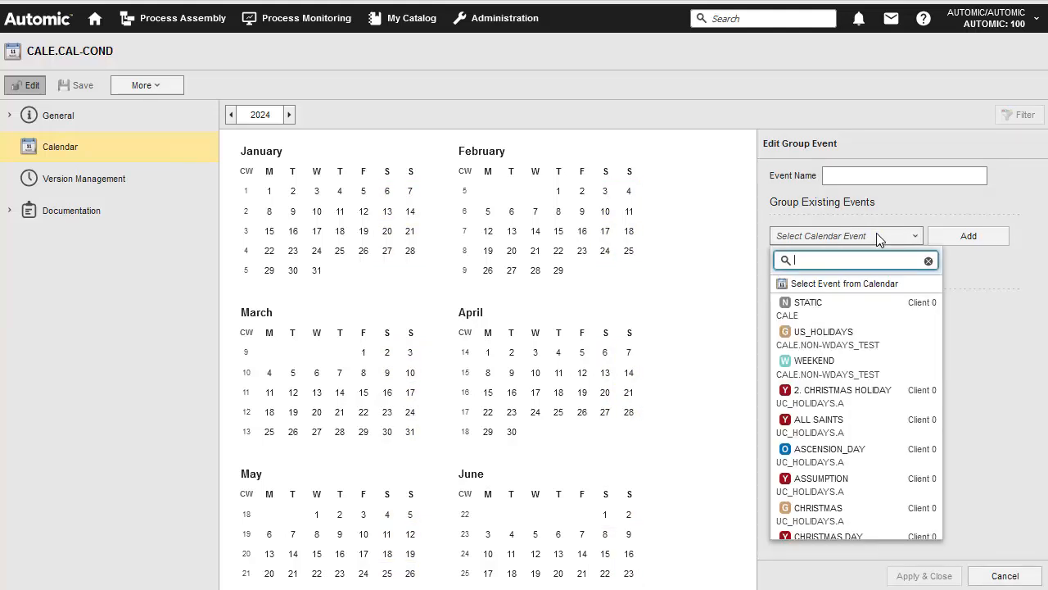
text(GB)
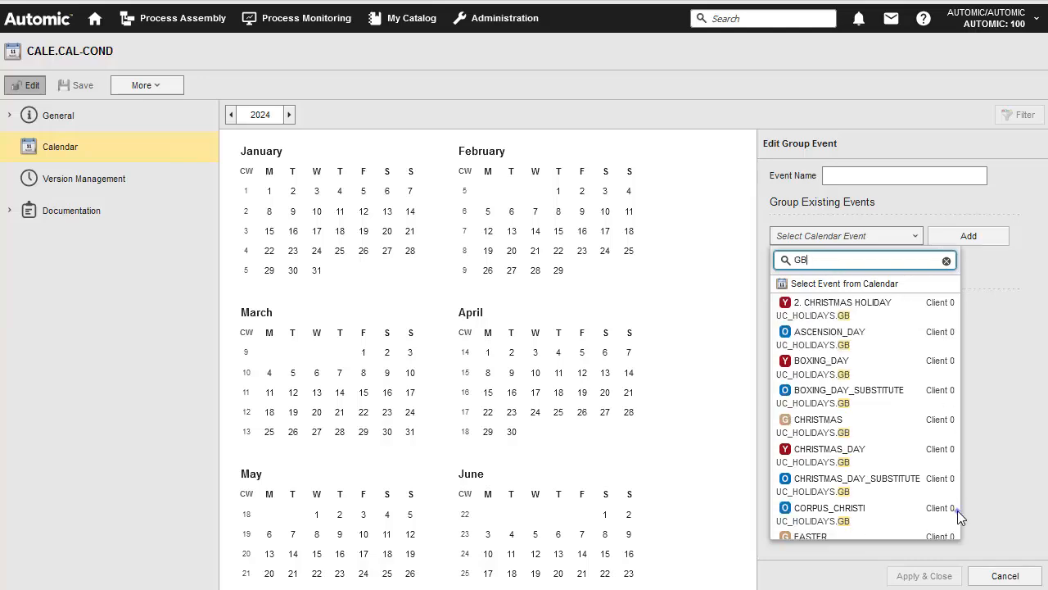
scroll(958, 510, down, 5)
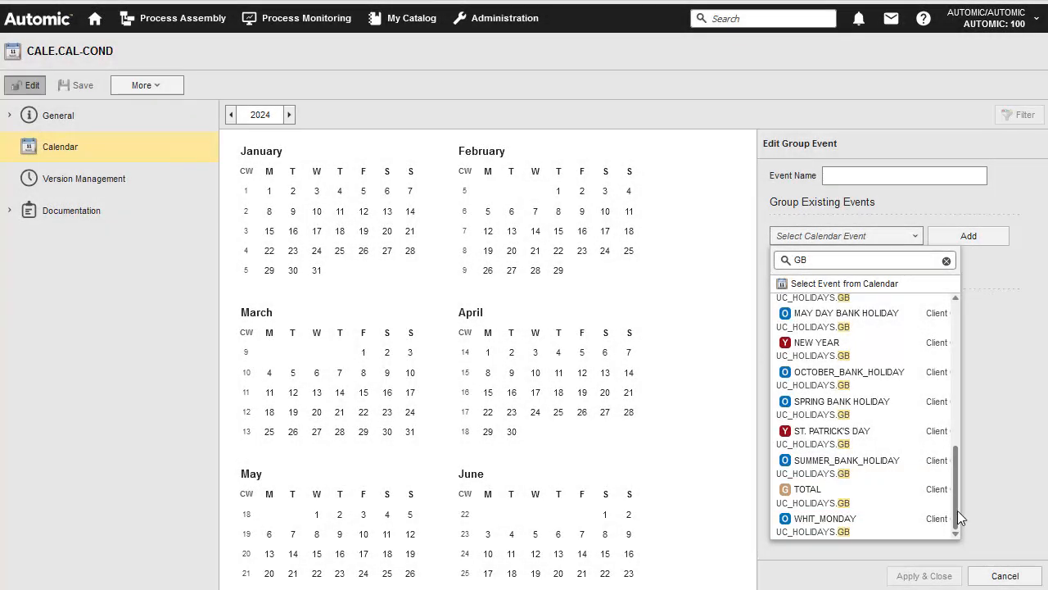
click(801, 490)
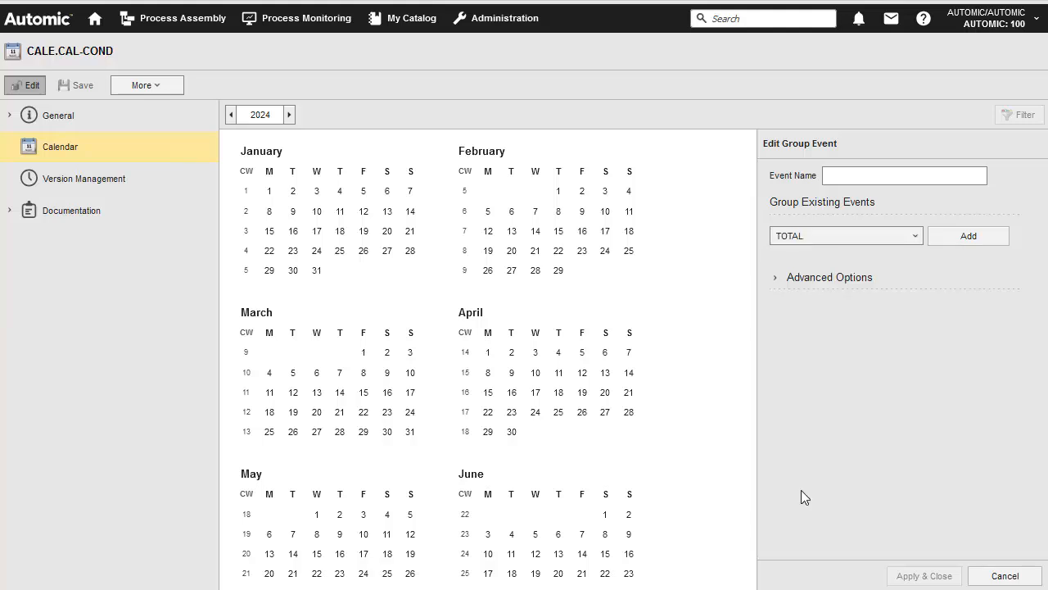
click(966, 237)
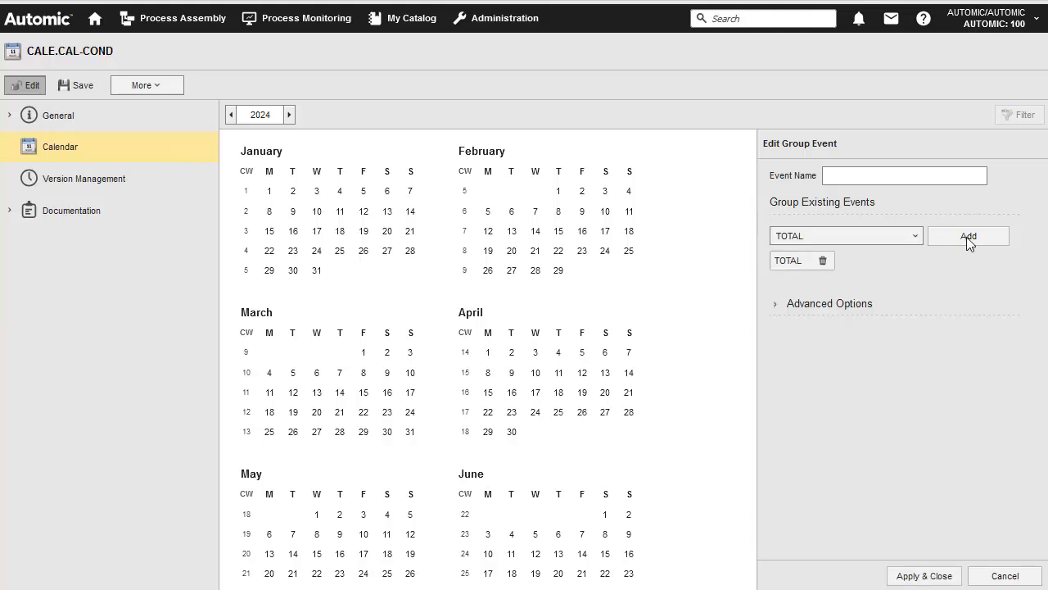
click(837, 177)
text(GB_HOLIDAYS)
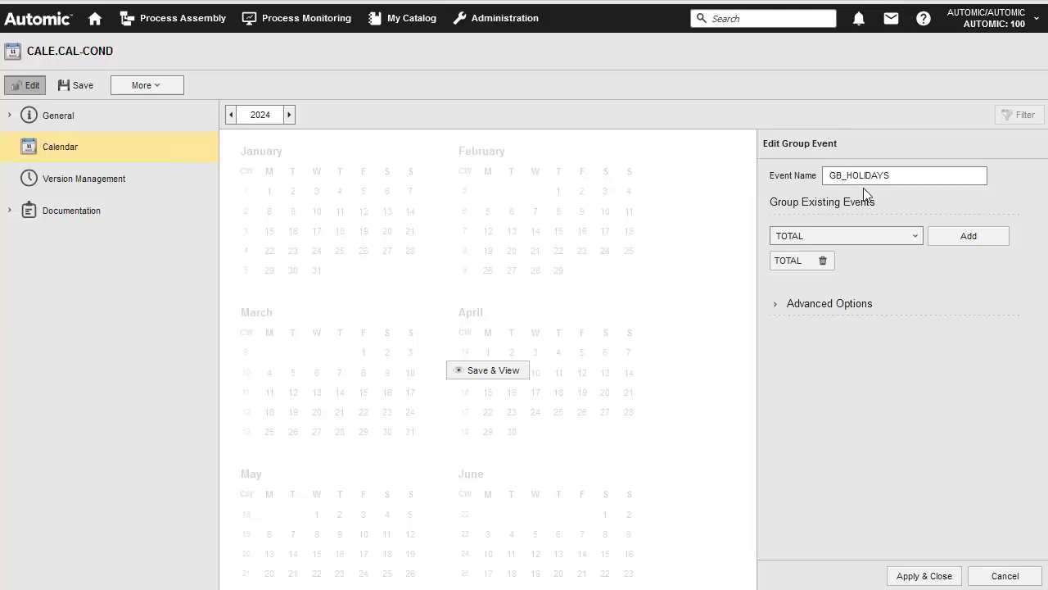
click(924, 576)
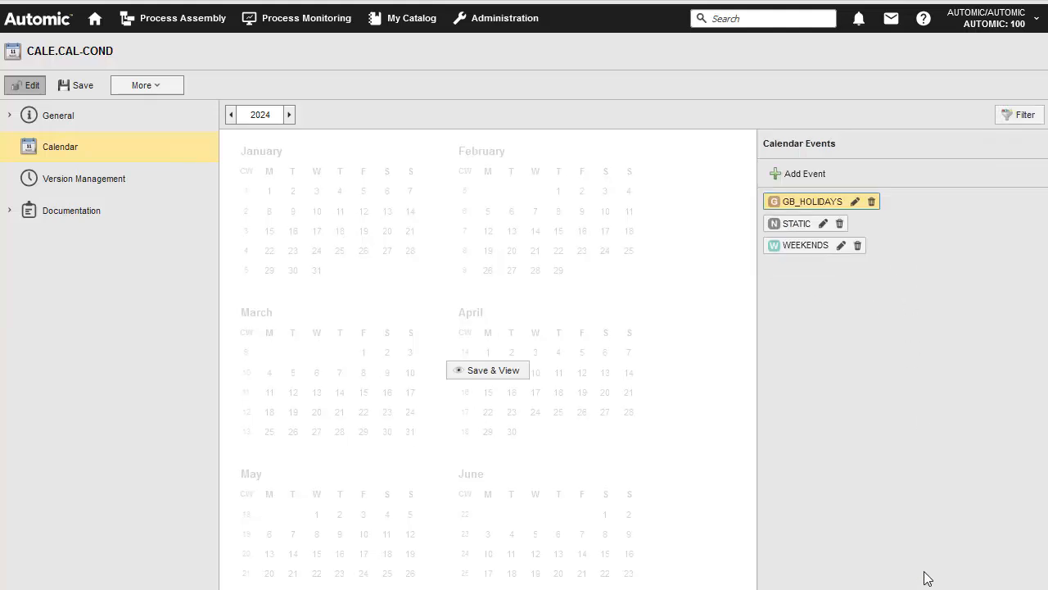
click(492, 370)
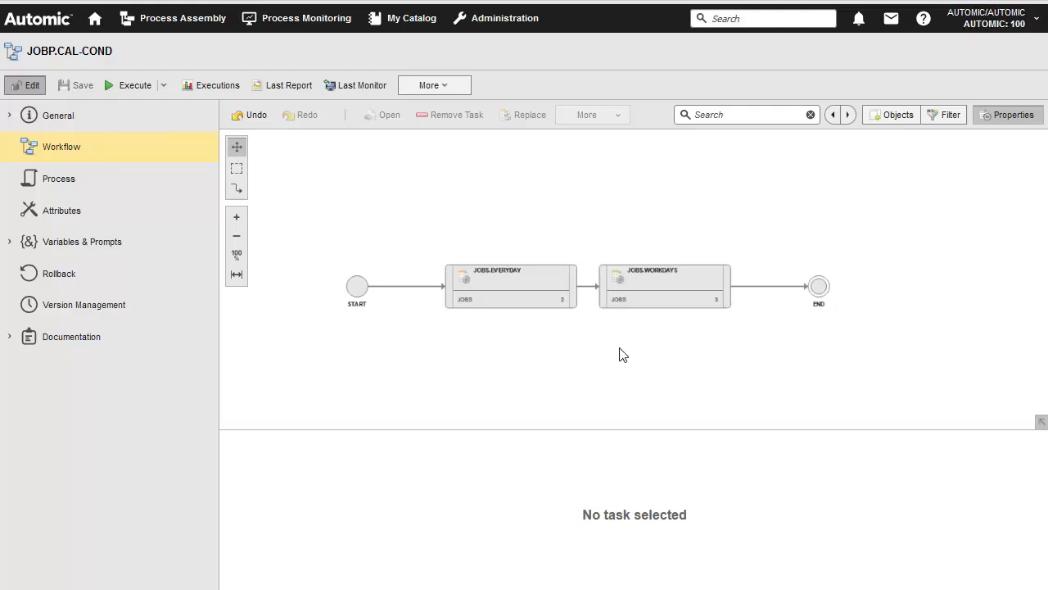
Set JOBS.WORKDAYS to execute only if no condition matches WEEKENDS and GB_HOLIDAYS of CALE.CAL-COND, and save the workflow
click(664, 283)
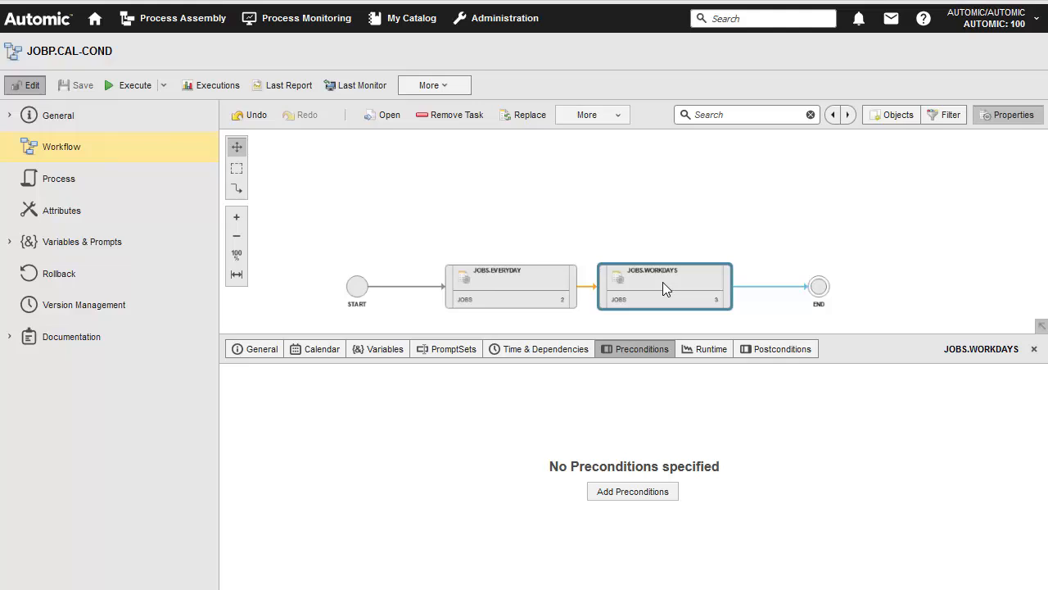
click(319, 349)
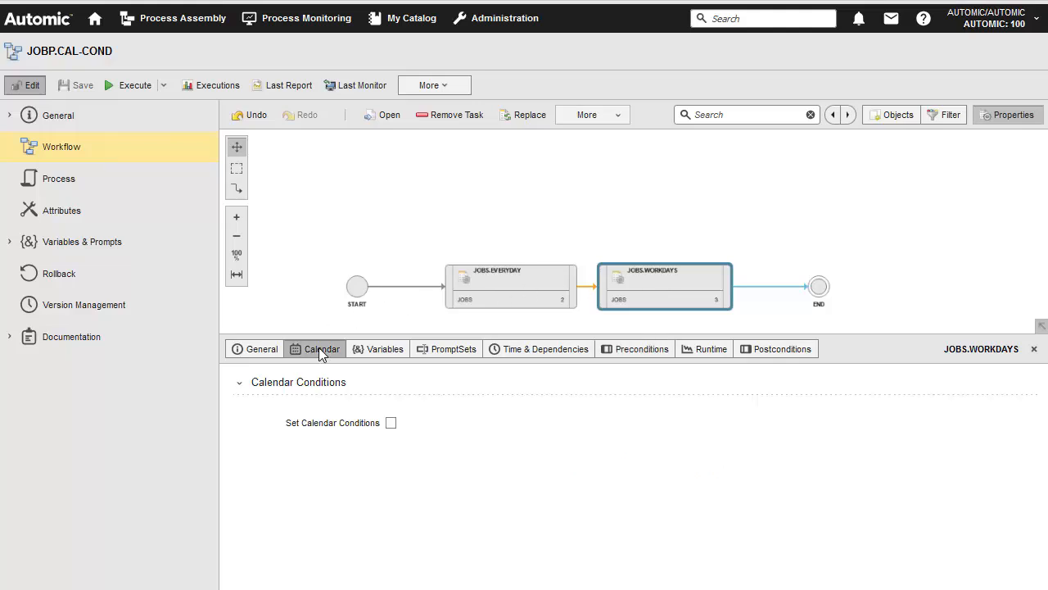
click(391, 423)
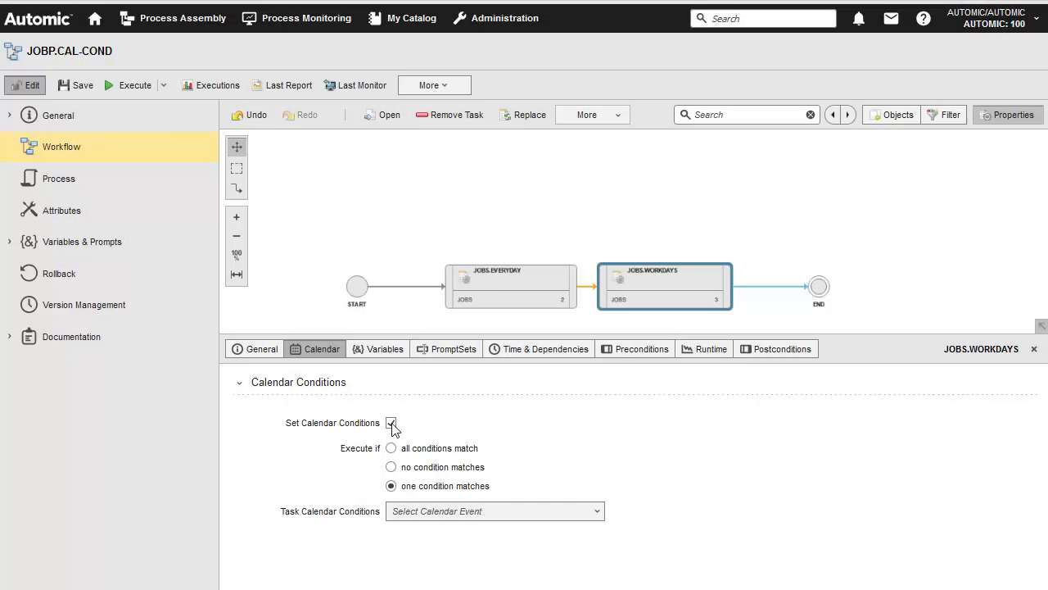
click(392, 468)
click(501, 511)
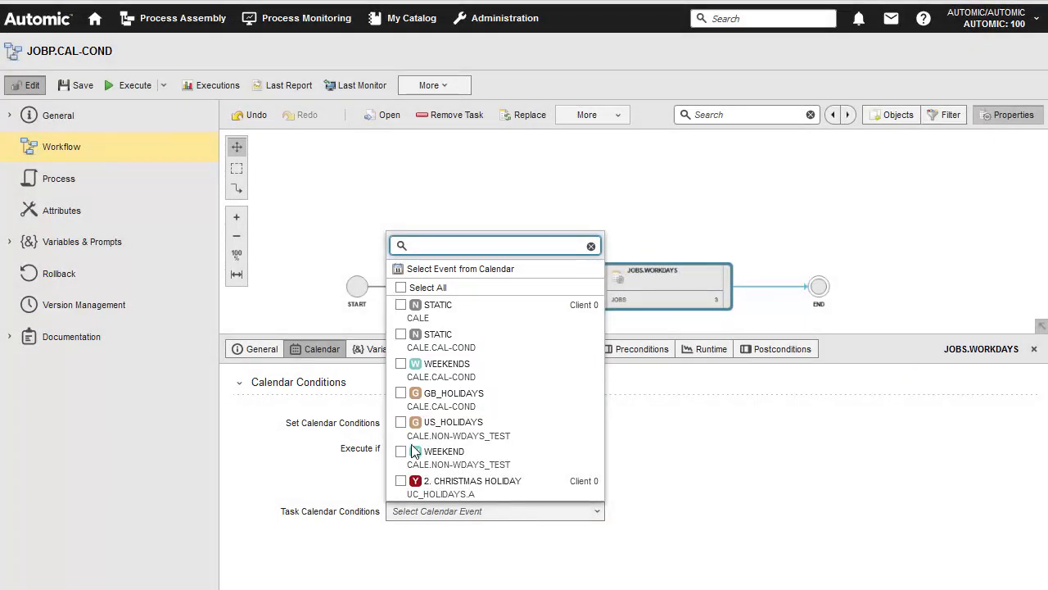
click(401, 365)
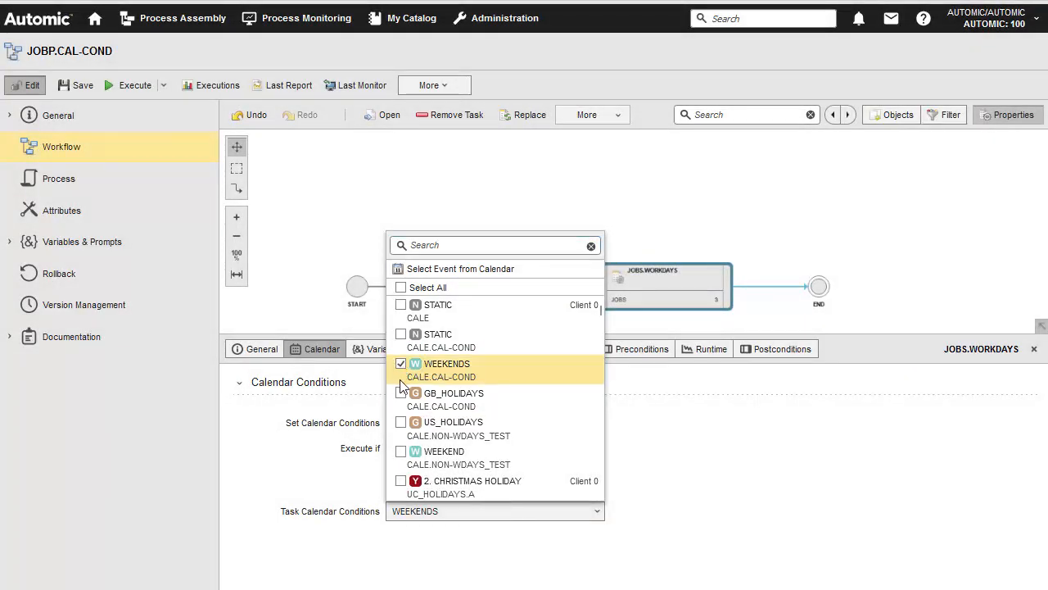
click(401, 394)
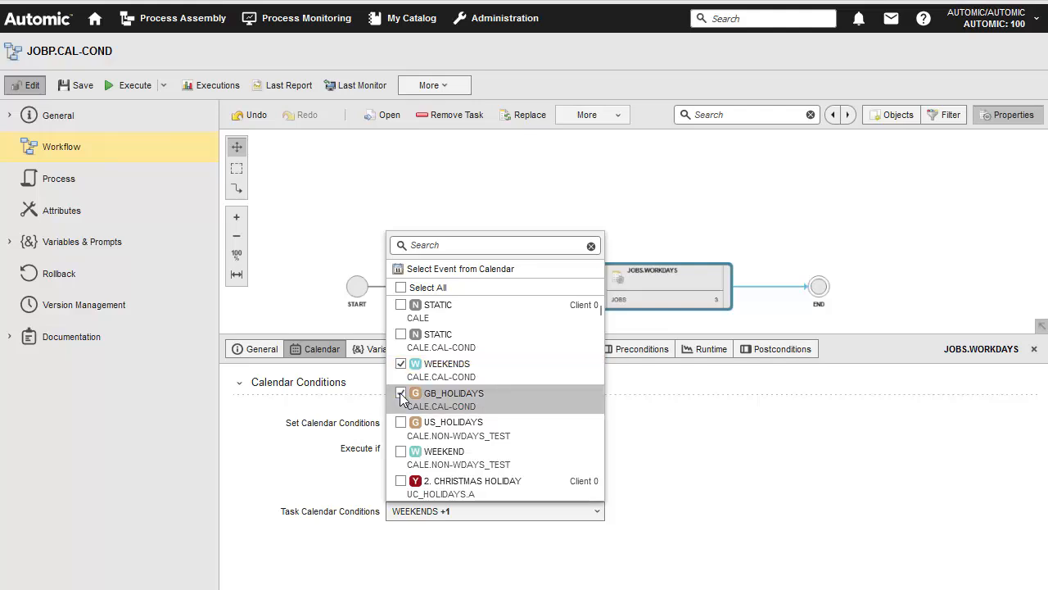
click(82, 85)
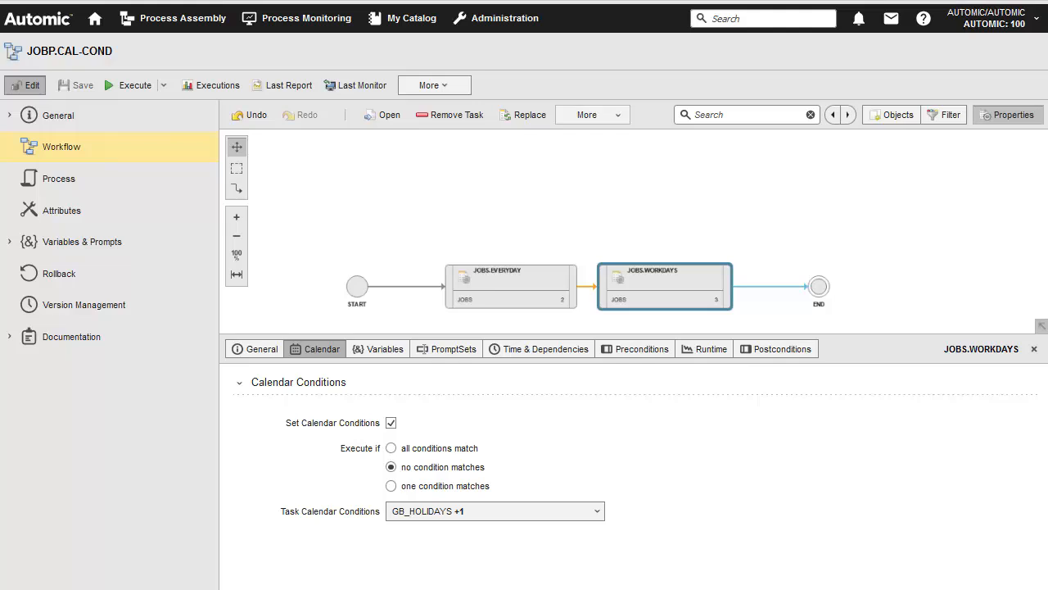
Start a recurring execution of the JOBP.CAL-COND workflow at the fixed time 16:31
click(164, 85)
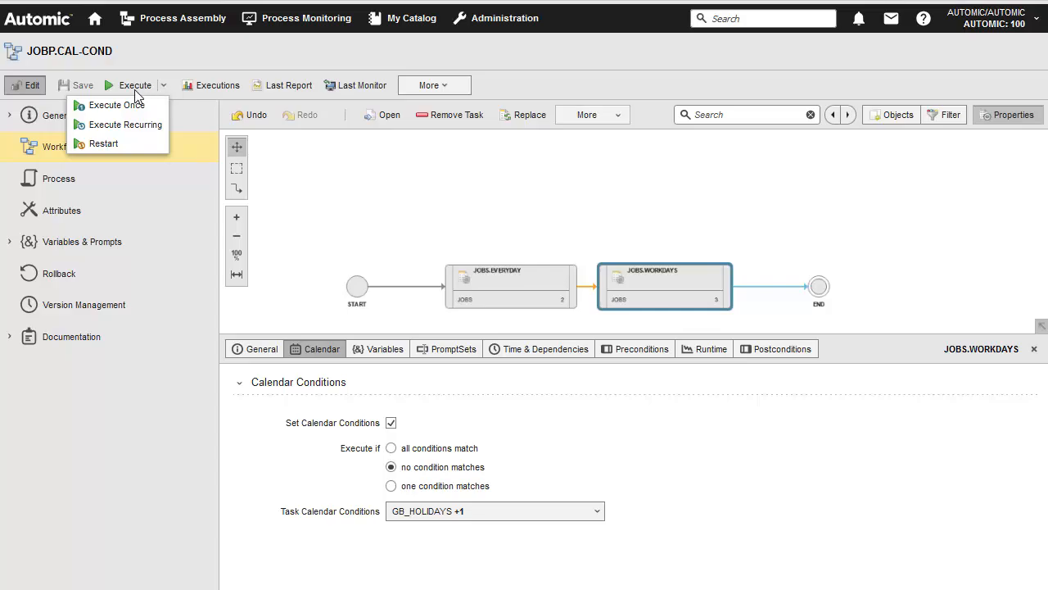
click(121, 124)
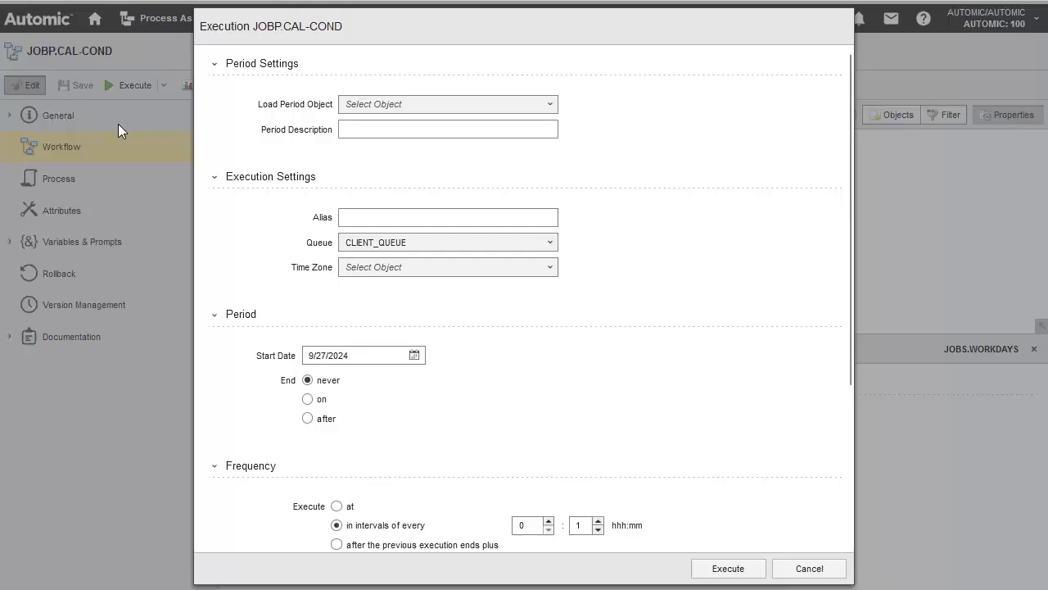
click(337, 506)
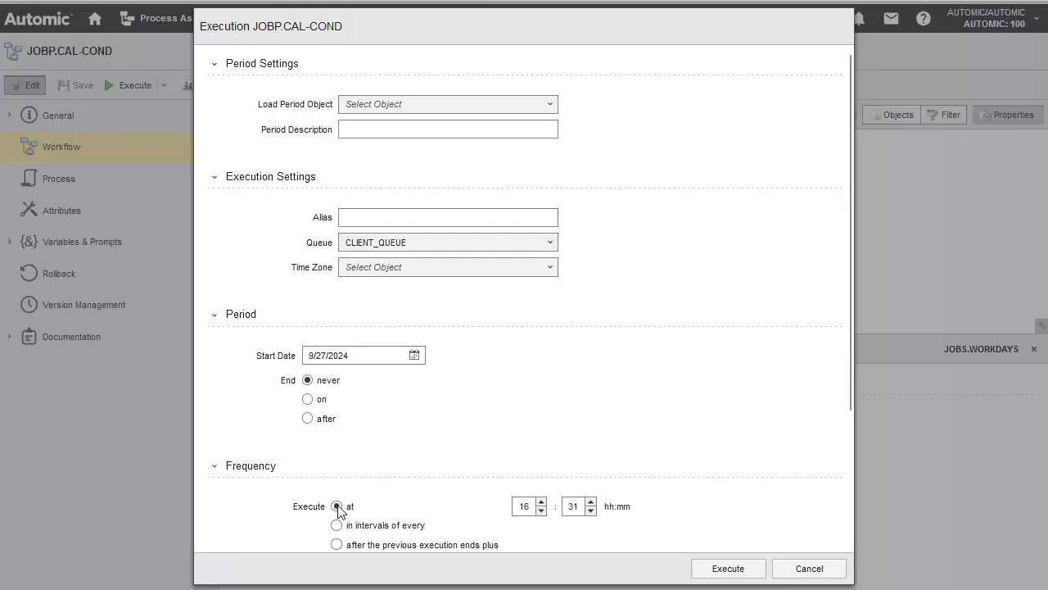
click(727, 568)
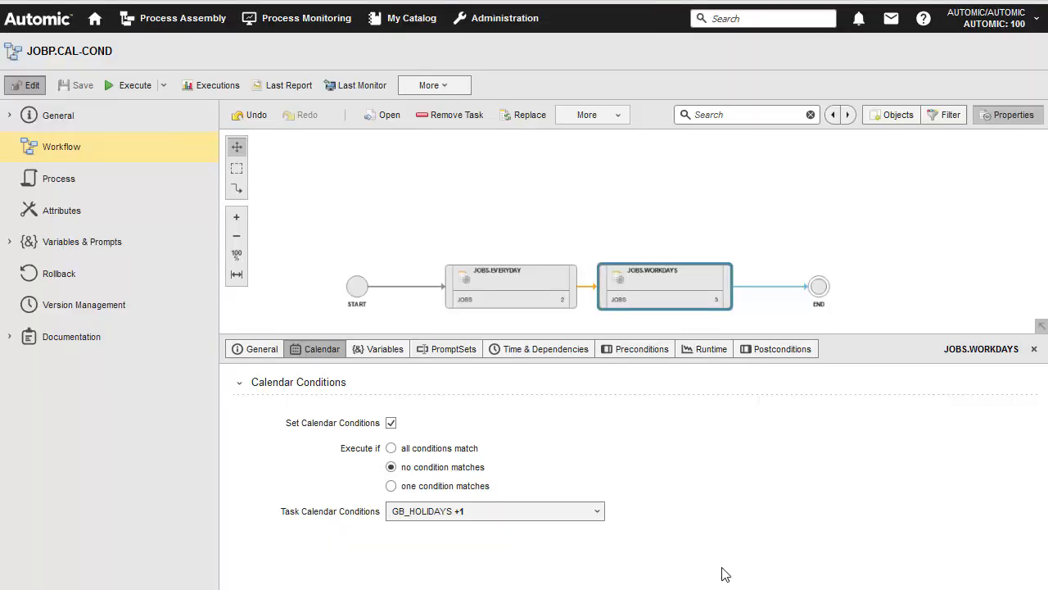
Create a forecast for the active JOBP.CAL-COND periodical task covering 200 days
click(311, 20)
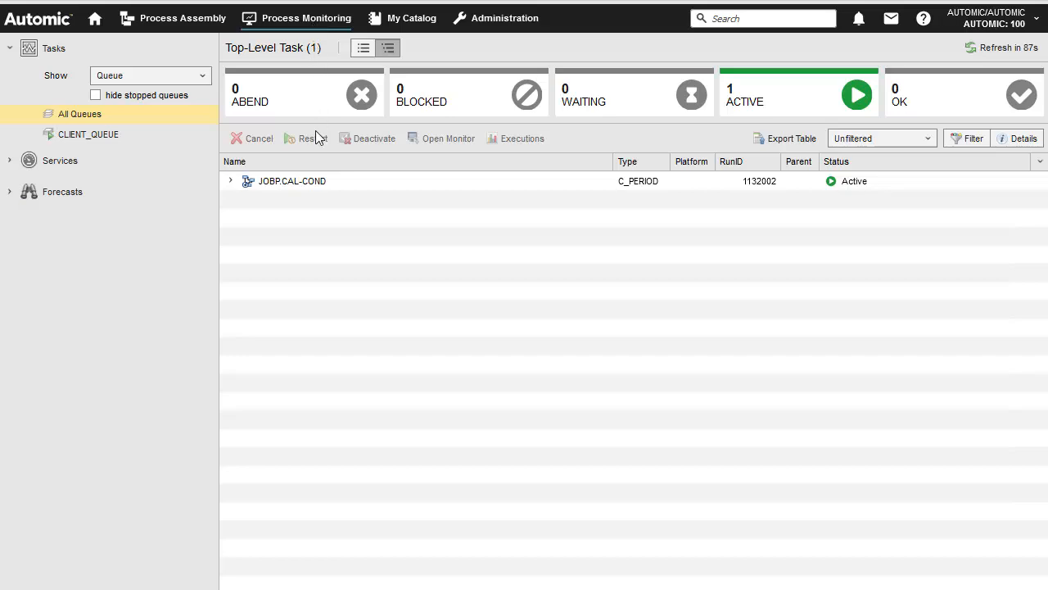
right_click(318, 183)
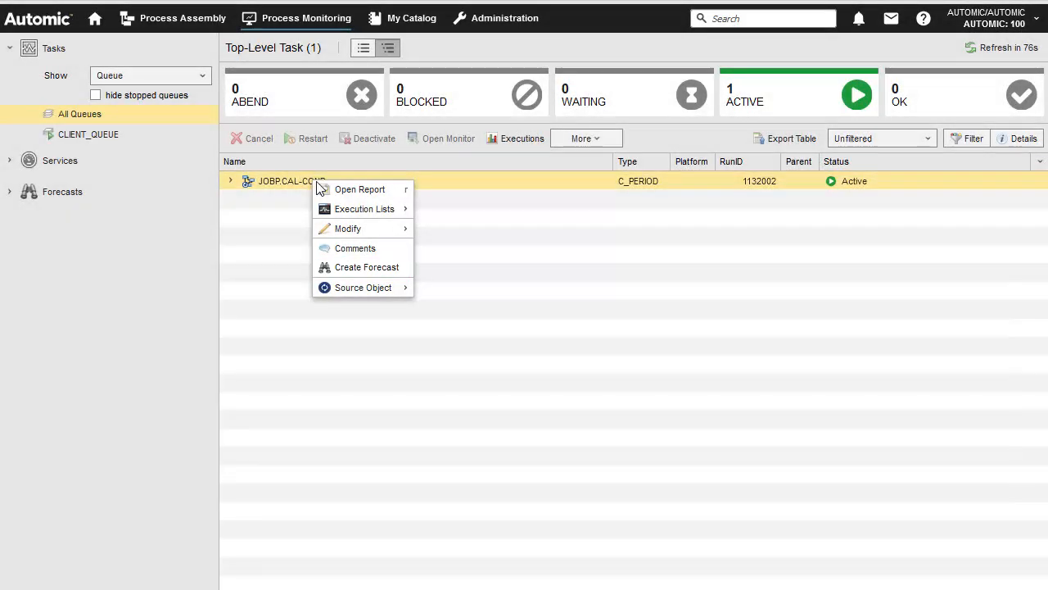
click(364, 269)
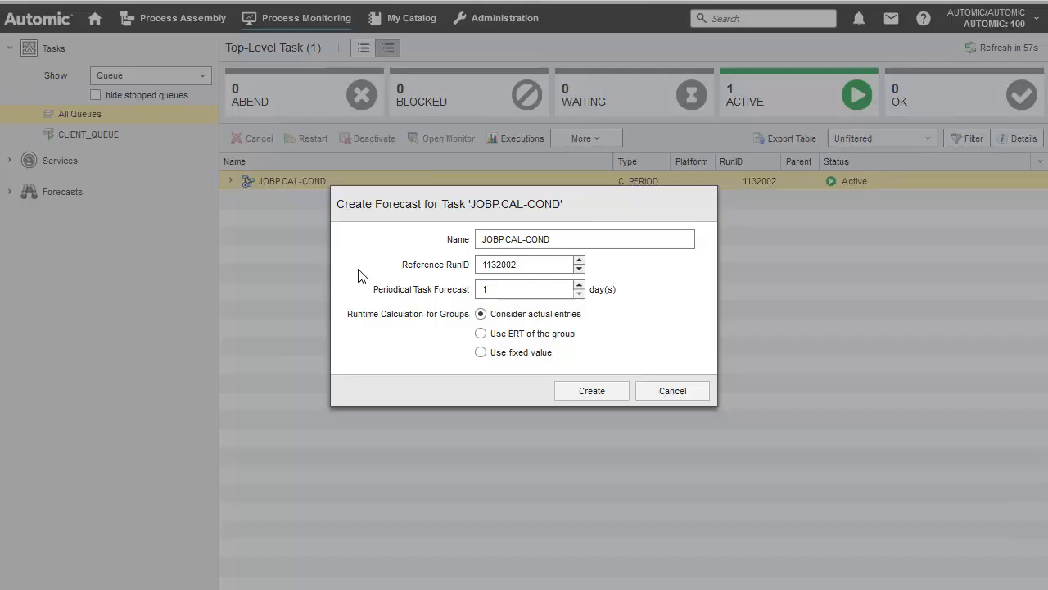
double_click(485, 289)
text(200)
click(593, 390)
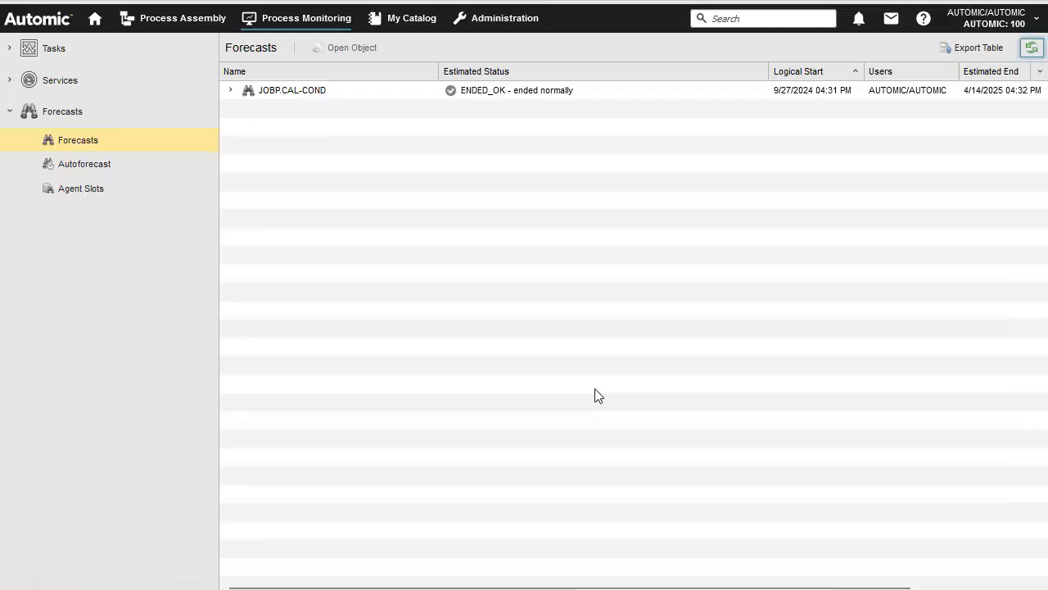
Examine the forecasted job statuses of the JOBP.CAL-COND runs on 12/28/2024, 12/27/2024 and 1/1/2025
click(231, 90)
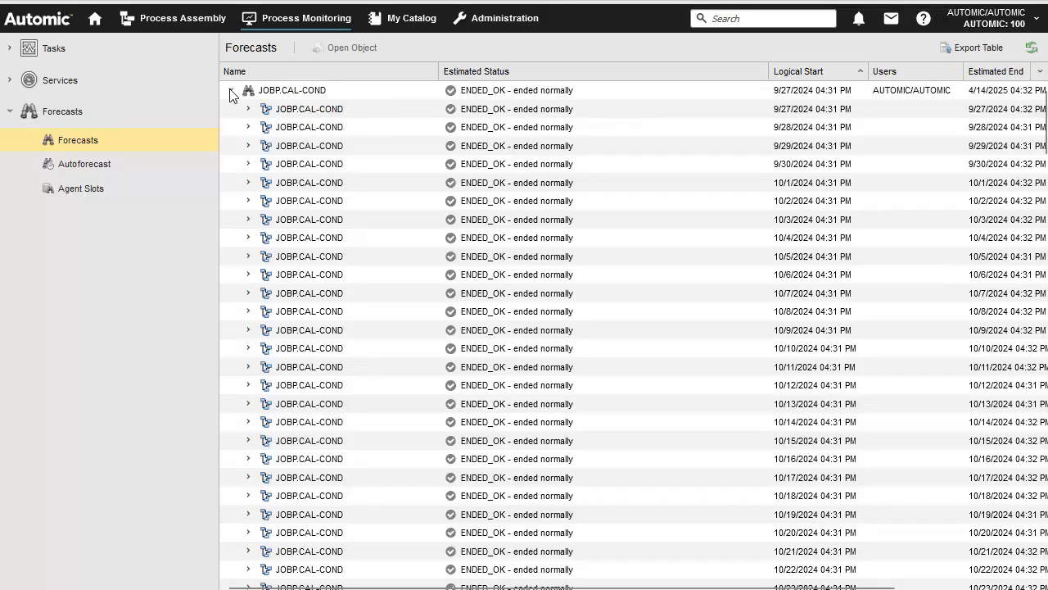
click(1046, 464)
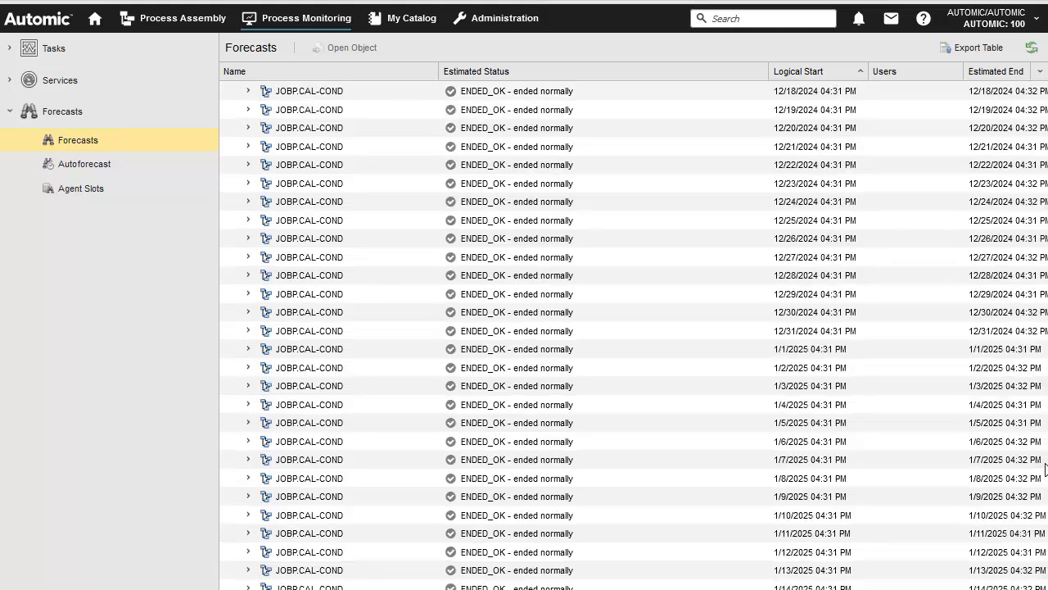
click(248, 275)
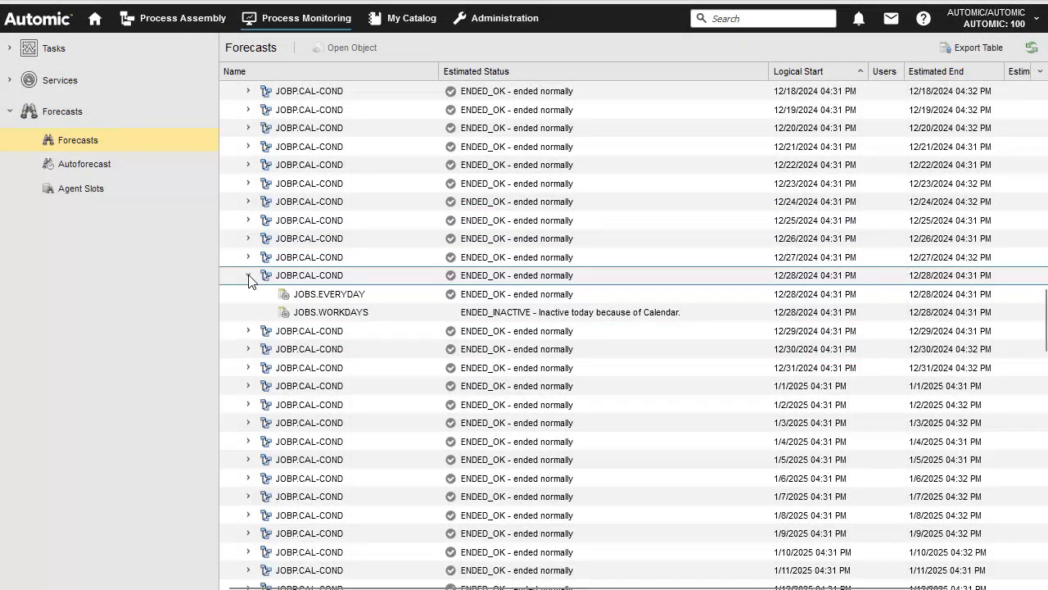
click(248, 257)
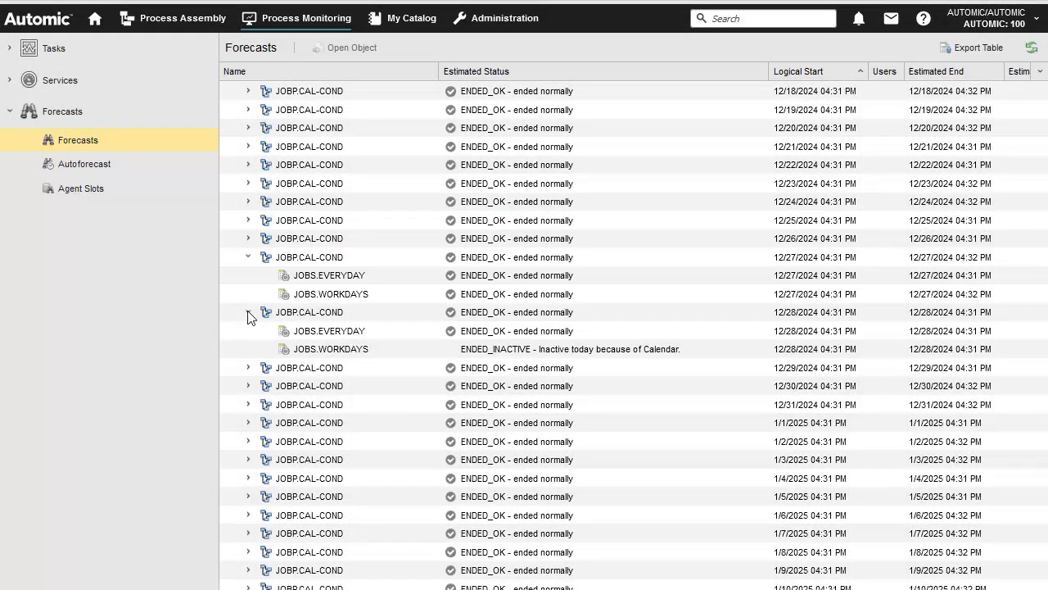
click(248, 423)
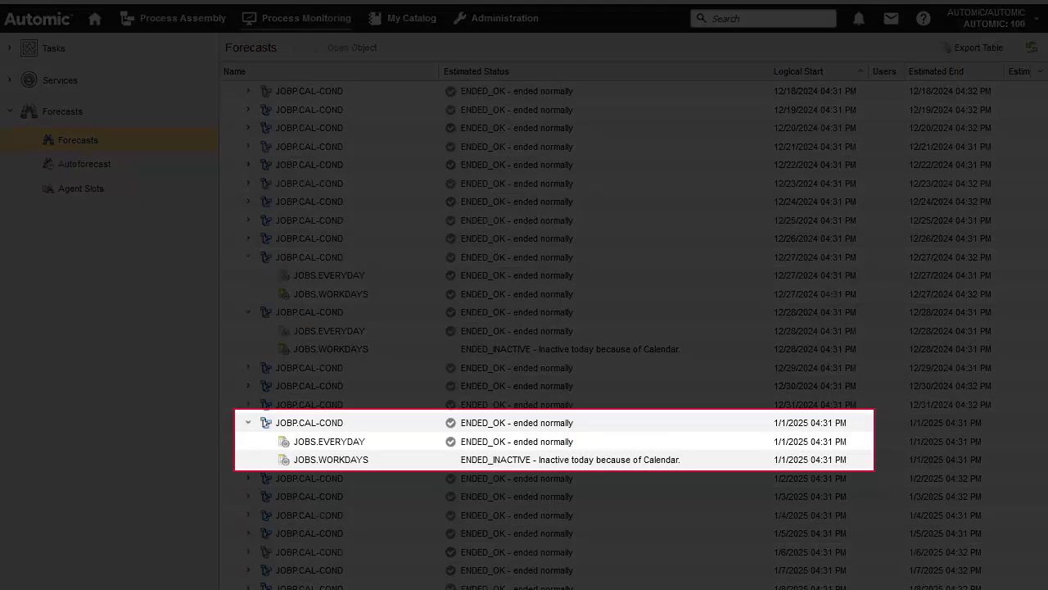